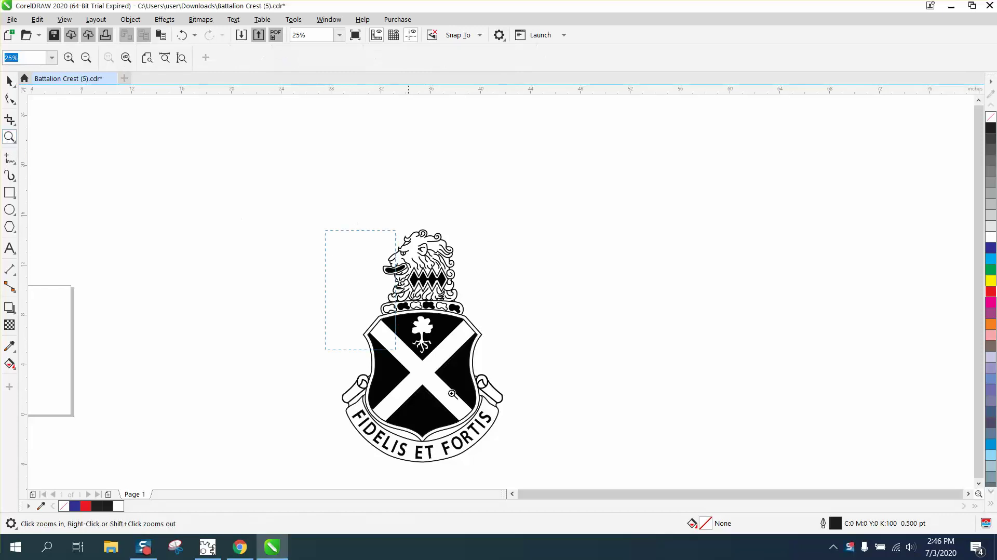
- Frame the crest in view and select it as the 108-object group
{"action": "left_click_drag", "start_coordinate": [452, 393], "coordinate": [596, 479]}
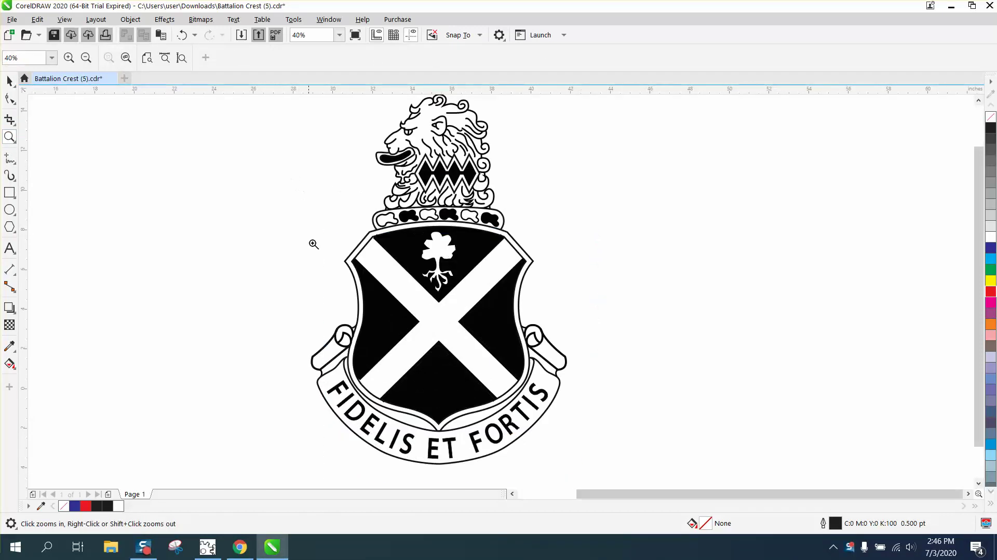
{"action": "right_click", "coordinate": [361, 261]}
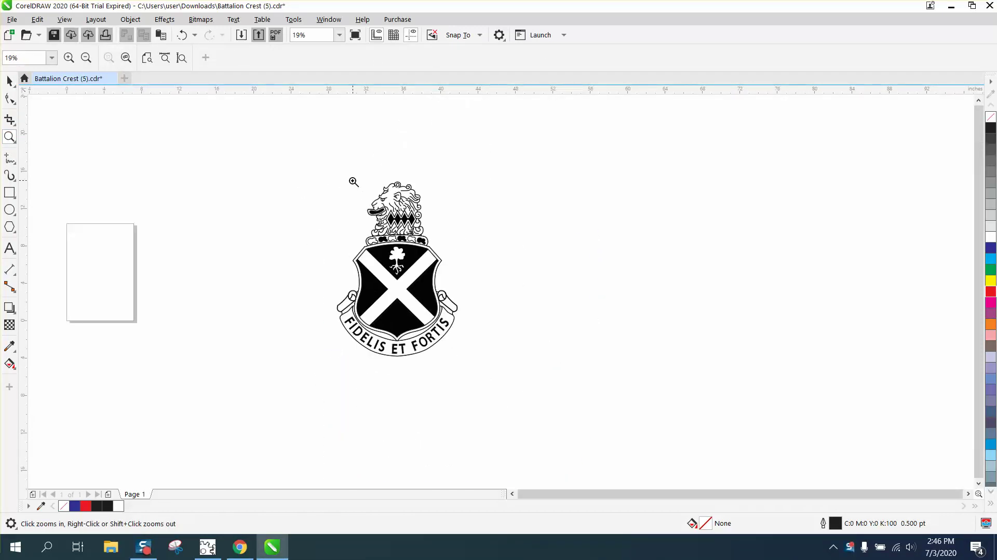
{"action": "left_click_drag", "start_coordinate": [336, 166], "coordinate": [565, 385]}
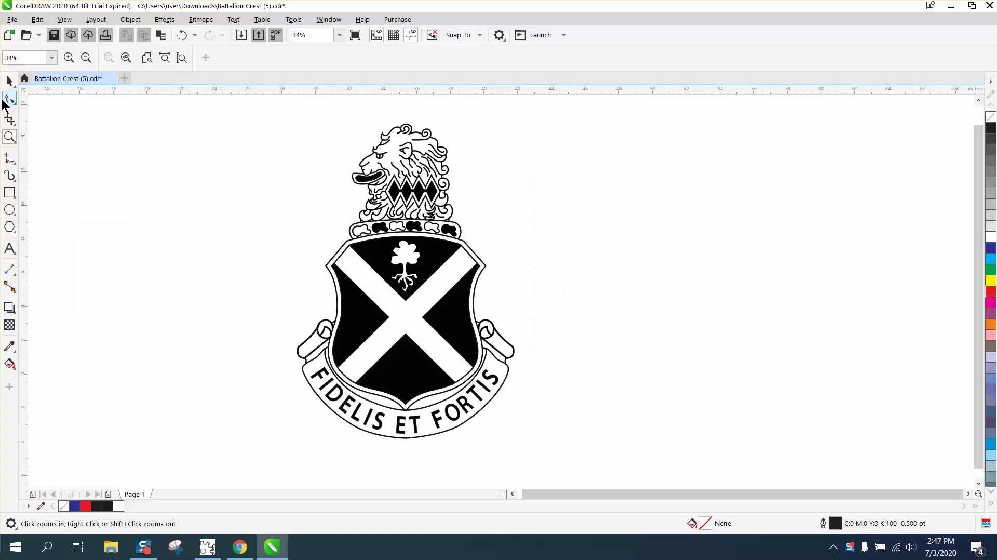
{"action": "left_click", "coordinate": [9, 81]}
{"action": "left_click", "coordinate": [424, 192]}
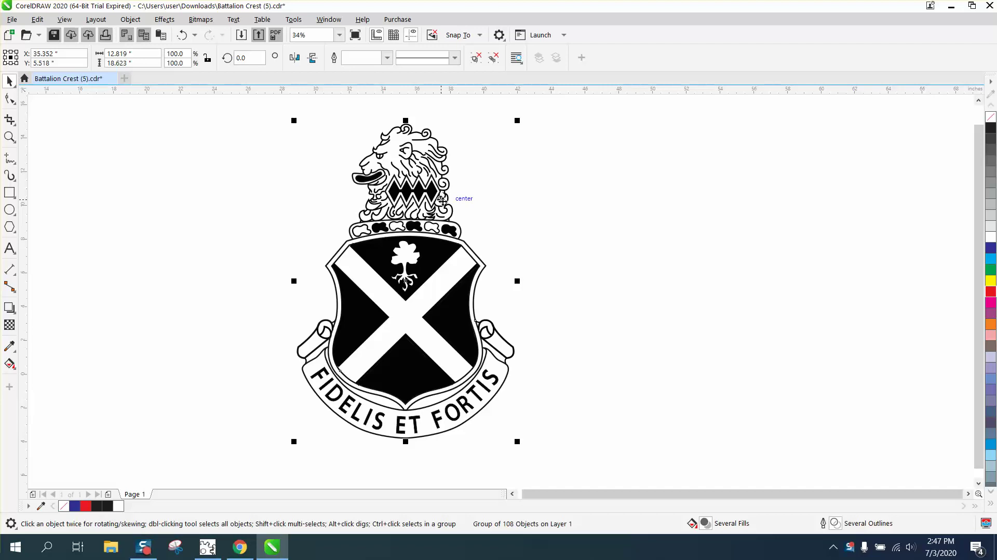
- Ungroup the crest into its 108 separate objects
{"action": "left_click", "coordinate": [130, 19]}
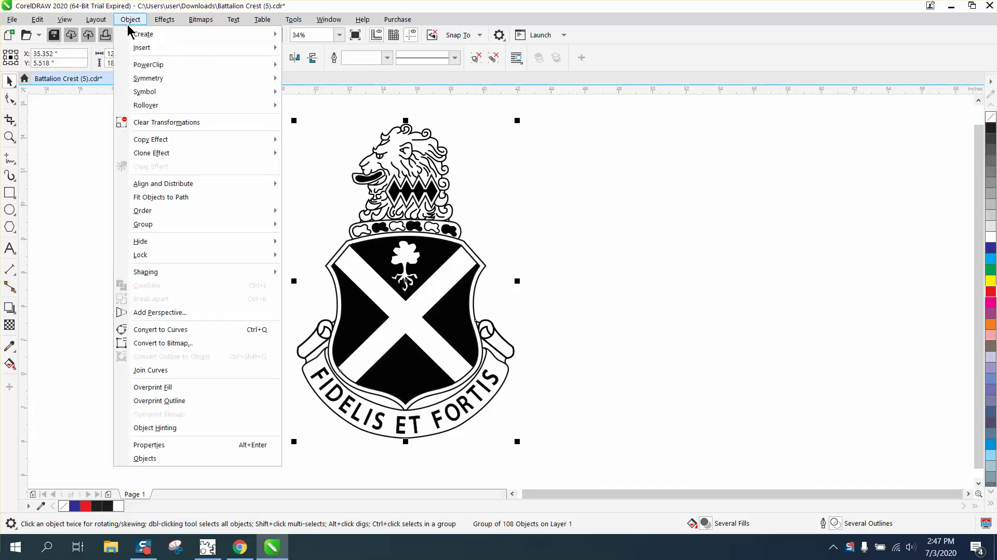
{"action": "mouse_move", "coordinate": [166, 228]}
{"action": "left_click", "coordinate": [311, 237]}
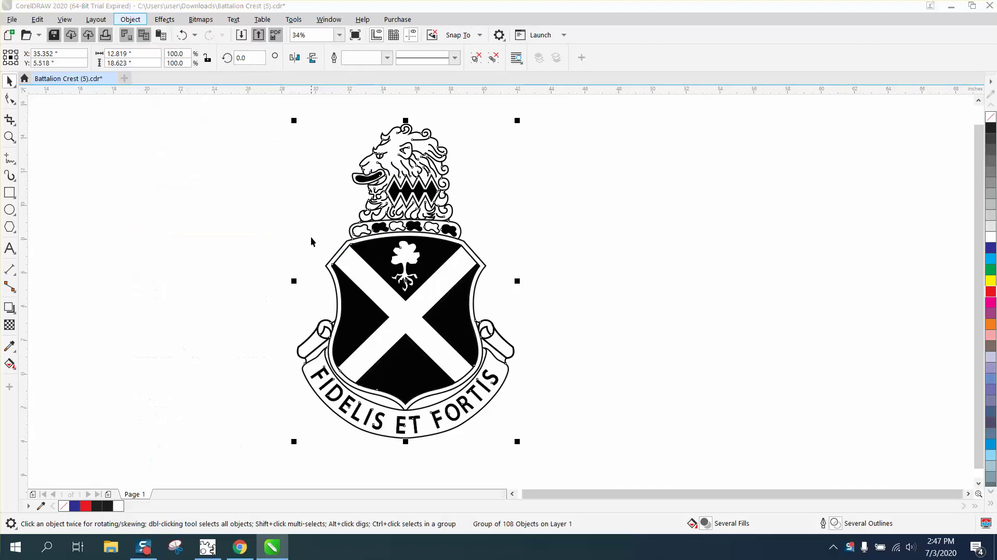
- Try a boundary outline around the crest, then delete it and undo both changes
{"action": "left_click", "coordinate": [460, 58]}
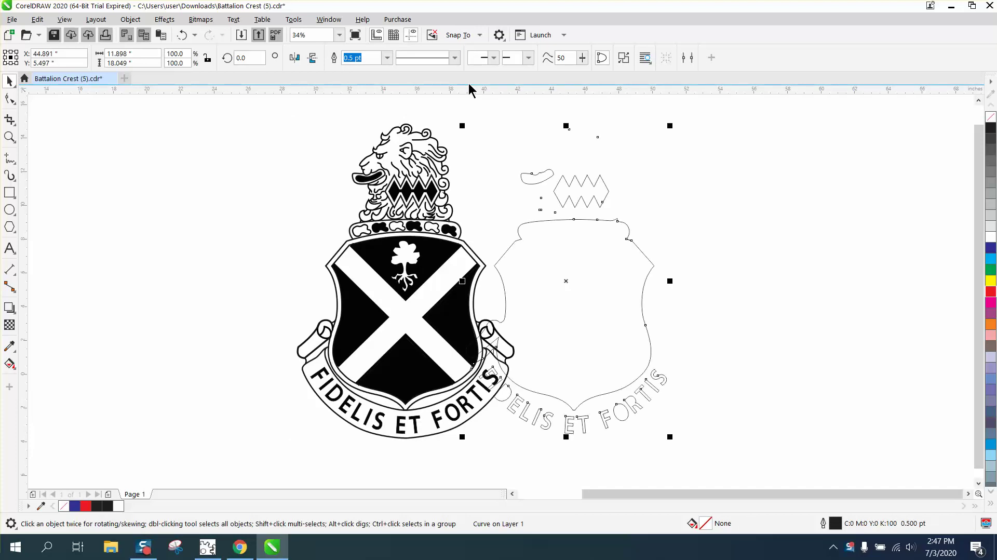
{"action": "key", "text": "Delete"}
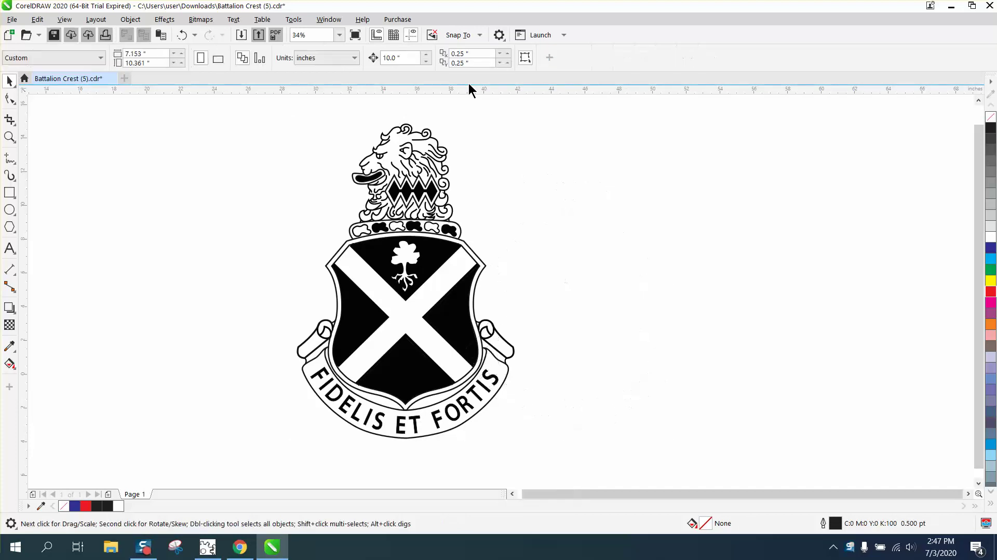
{"action": "left_click", "coordinate": [182, 36]}
{"action": "left_click", "coordinate": [181, 36]}
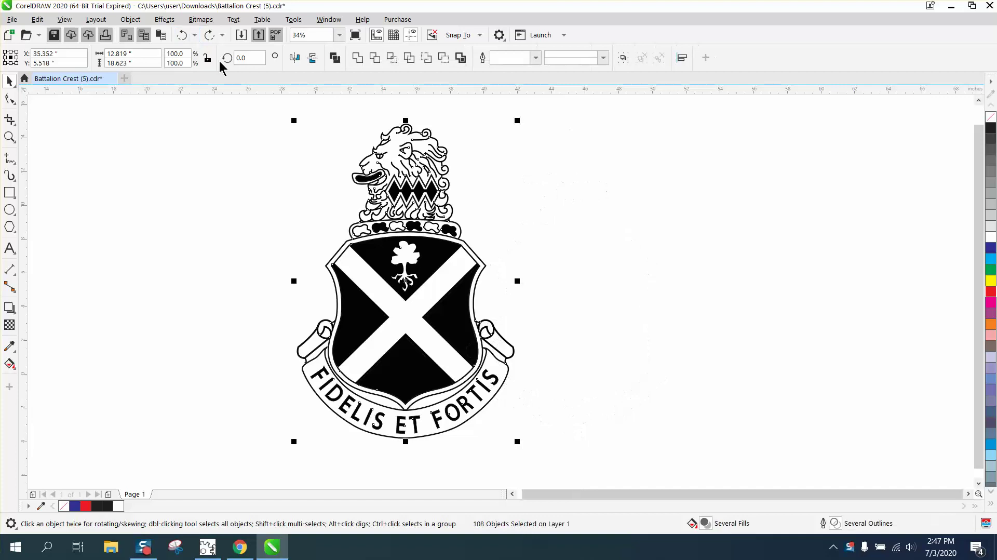
- Set the horizontal and vertical duplicate offsets to 0
{"action": "left_click", "coordinate": [478, 187]}
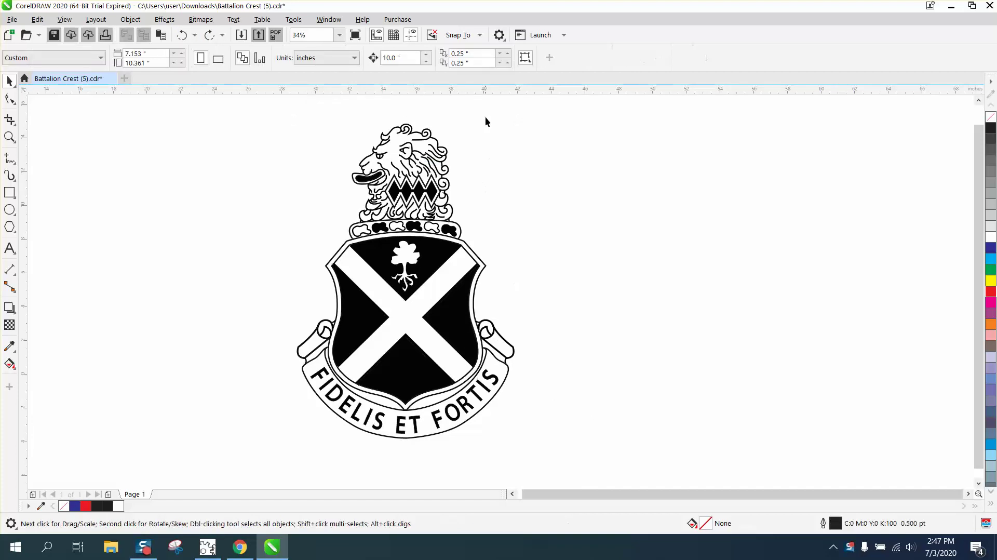
{"action": "double_click", "coordinate": [476, 54]}
{"action": "type", "text": "0"}
{"action": "key", "text": "Tab"}
{"action": "type", "text": "0"}
{"action": "key", "text": "Return"}
- Enlarge the nudge distance and select the crest artwork
{"action": "left_click_drag", "start_coordinate": [415, 57], "coordinate": [361, 58]}
{"action": "type", "text": "12"}
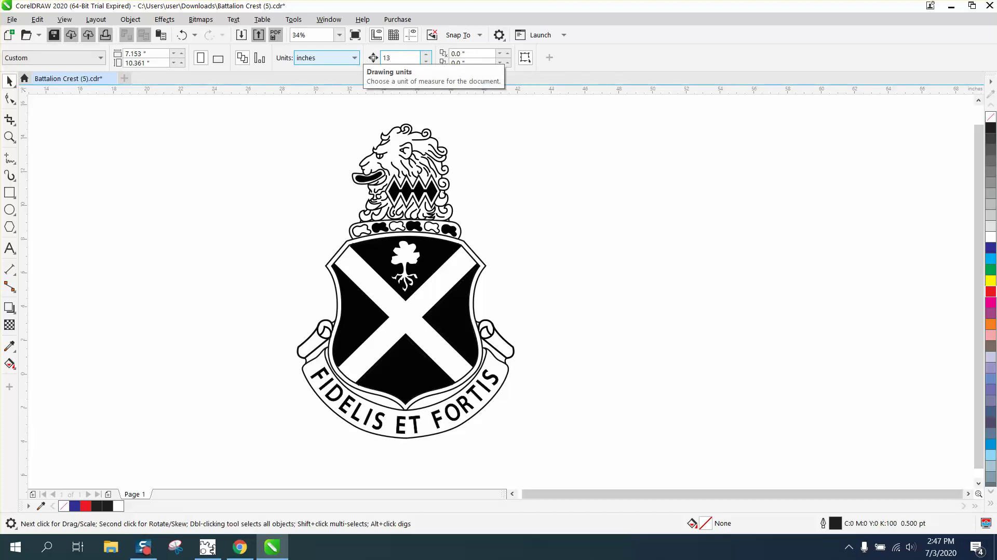
{"action": "left_click", "coordinate": [440, 241]}
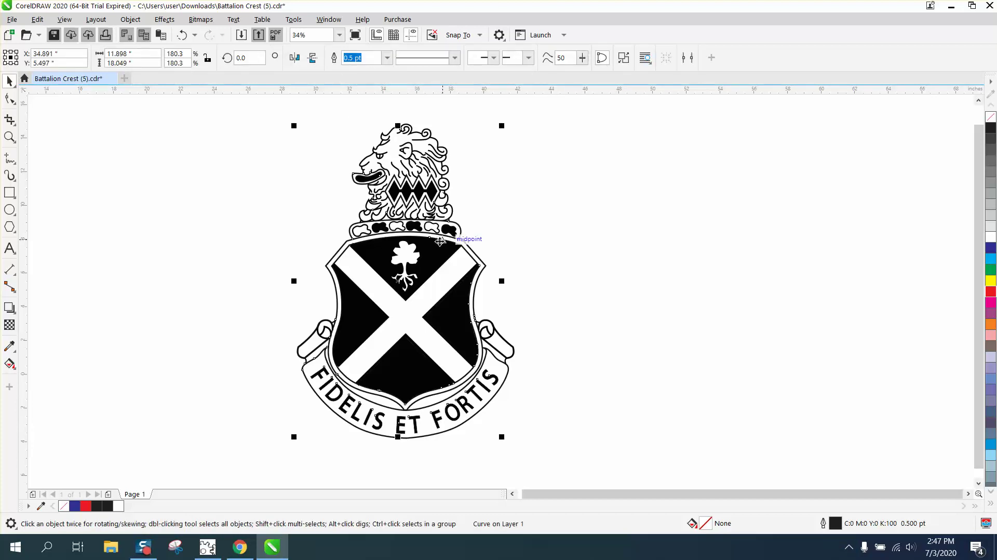
- Undo the outline nudge and later edits until the crest is one 108-object group again
{"action": "key", "text": "Right"}
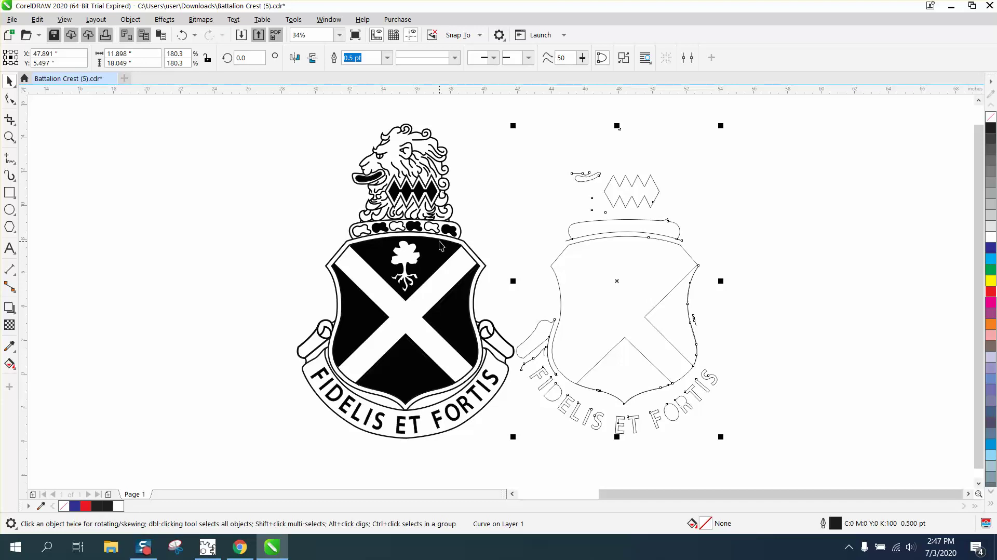
{"action": "key", "text": "ctrl+z"}
{"action": "left_click", "coordinate": [433, 267]}
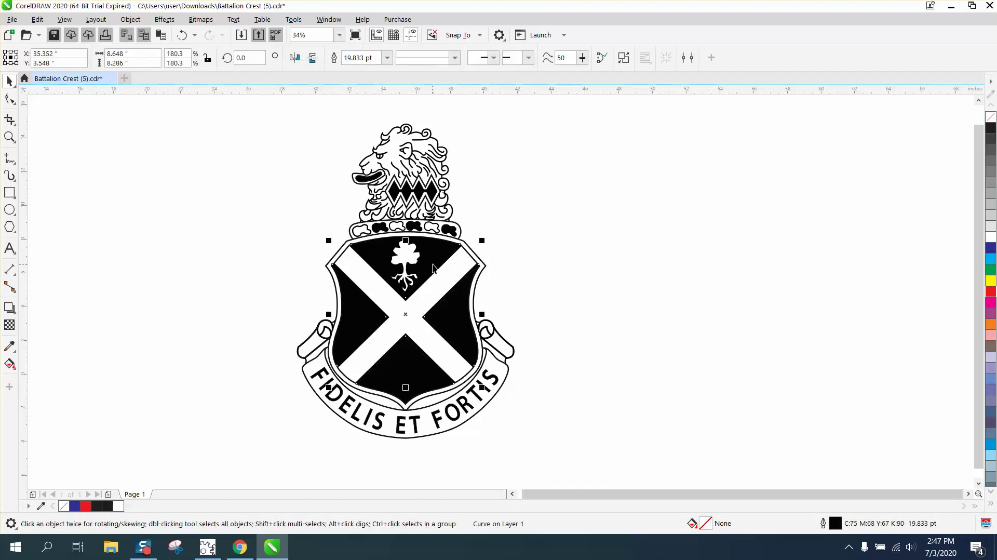
{"action": "left_click", "coordinate": [183, 36]}
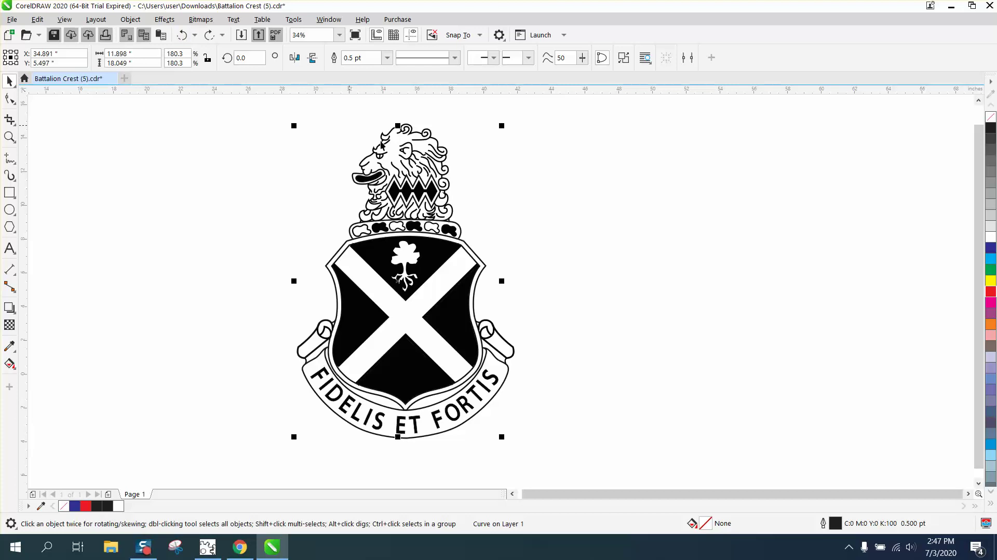
{"action": "left_click", "coordinate": [449, 166]}
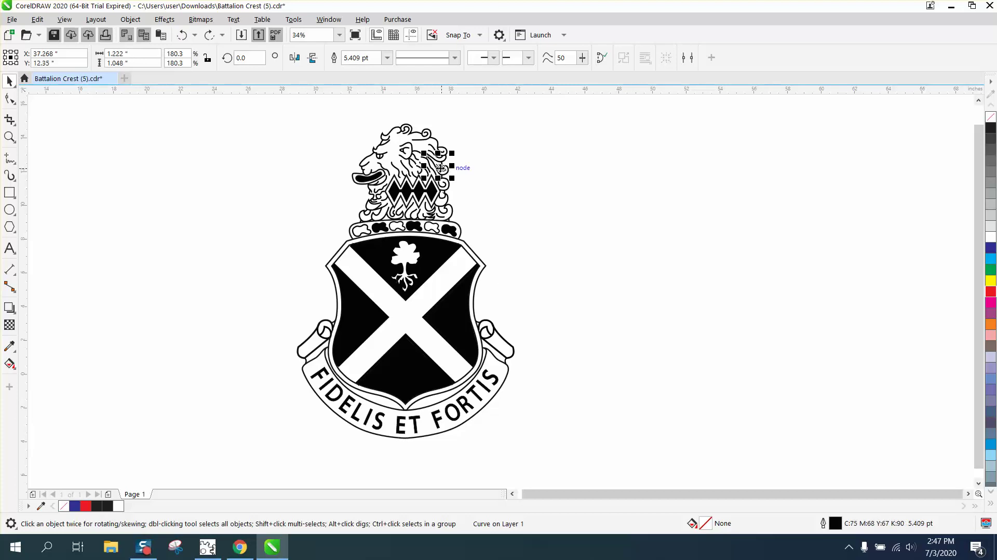
{"action": "left_click", "coordinate": [181, 35]}
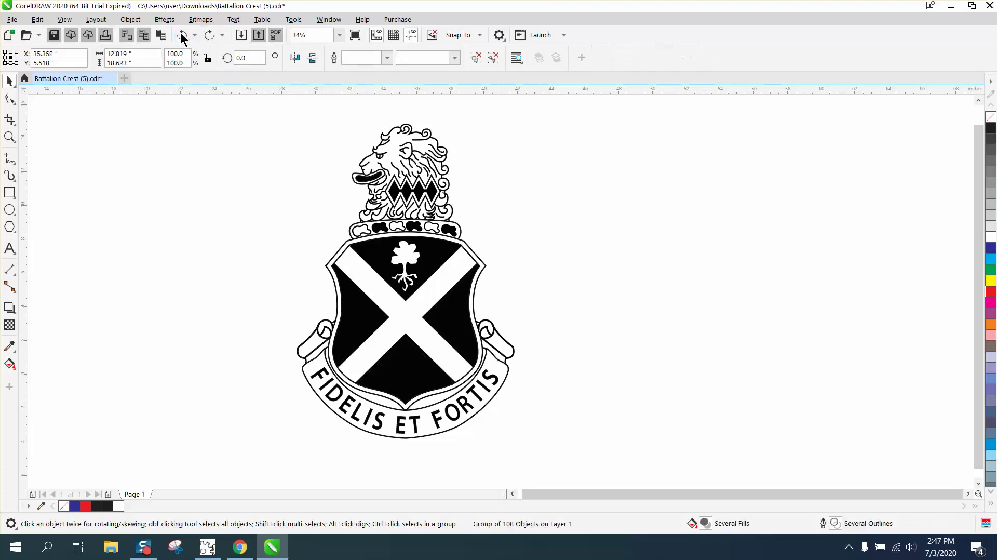
- Undo the crest's earlier move and set both duplicate offsets to 0
{"action": "left_click", "coordinate": [182, 36]}
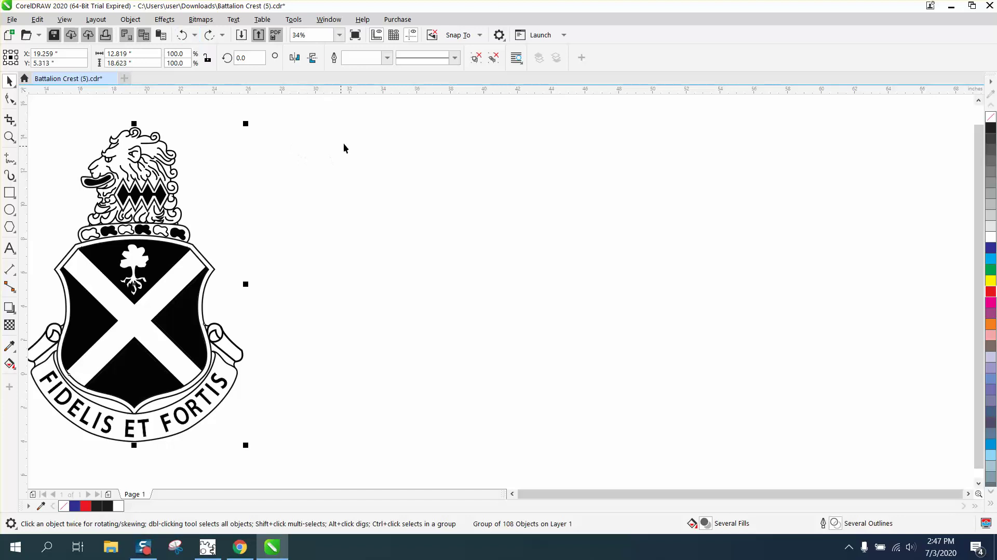
{"action": "left_click", "coordinate": [392, 138]}
{"action": "left_click", "coordinate": [469, 53]}
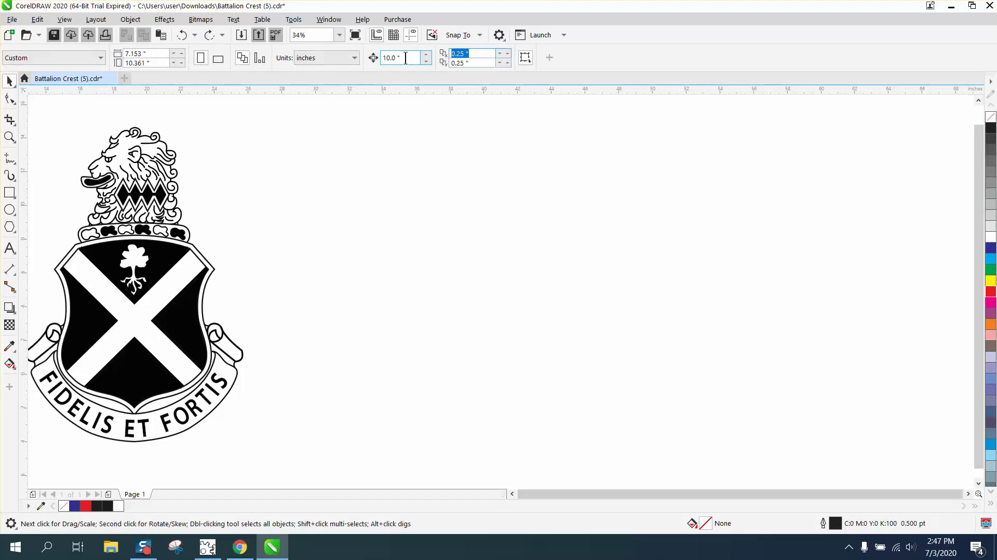
{"action": "type", "text": "0"}
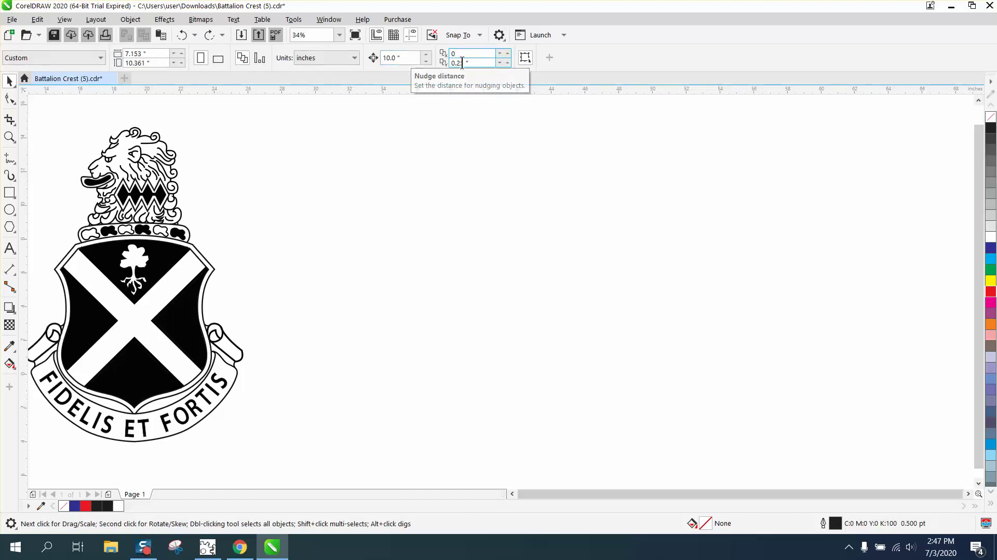
{"action": "key", "text": "Tab"}
{"action": "type", "text": "0"}
{"action": "key", "text": "Return"}
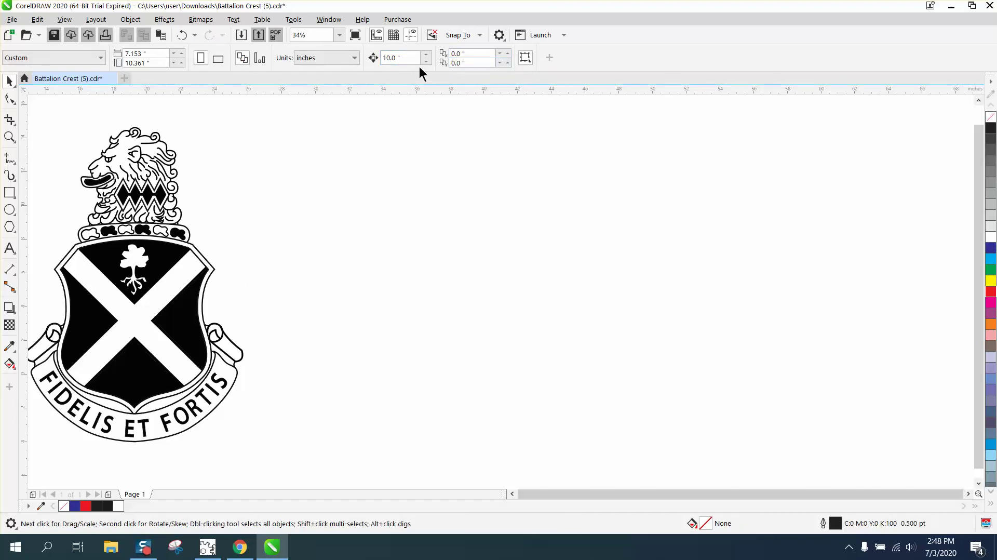
- Set the nudge distance to 1 and duplicate the crest group with Ctrl+D
{"action": "left_click", "coordinate": [407, 59]}
{"action": "type", "text": "15"}
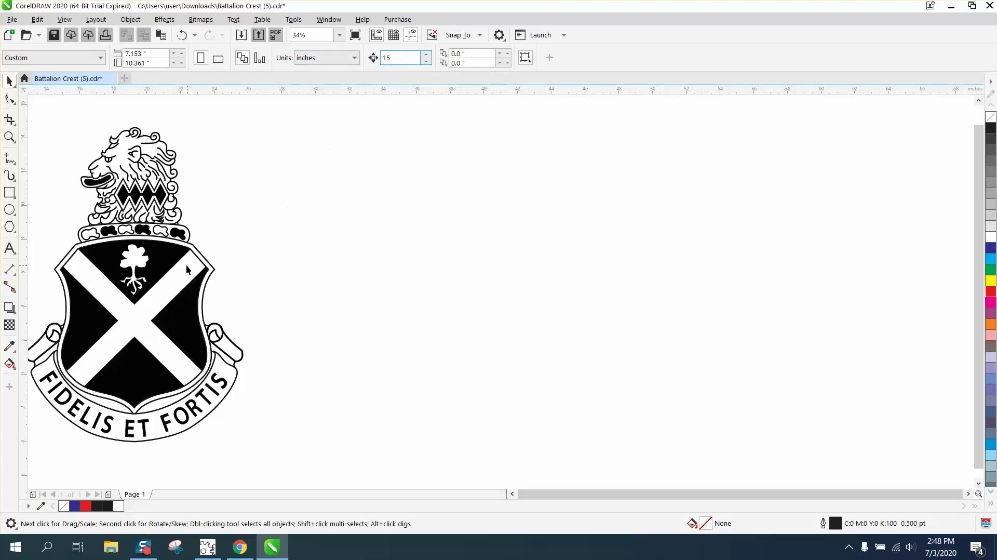
{"action": "left_click", "coordinate": [189, 265]}
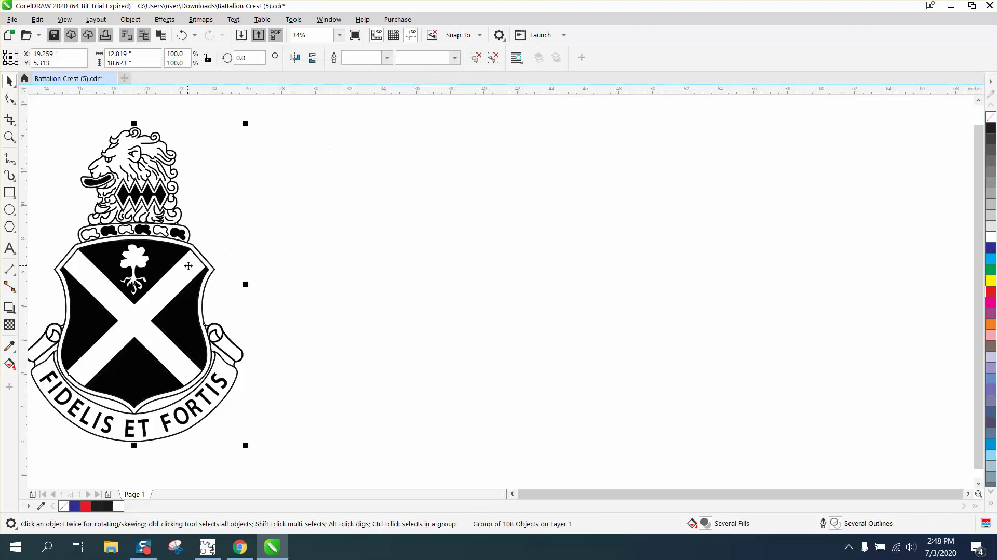
{"action": "key", "text": "ctrl+d"}
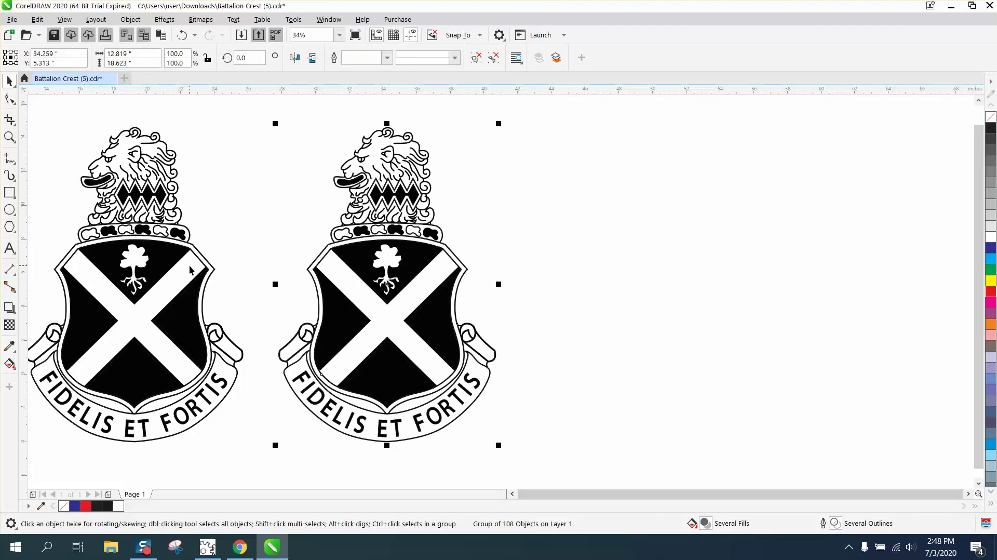
- Convert the right crest copy to a 300 dpi black-and-white (1-bit) bitmap
{"action": "scroll", "coordinate": [333, 348], "scroll_direction": "down", "scroll_amount": 3}
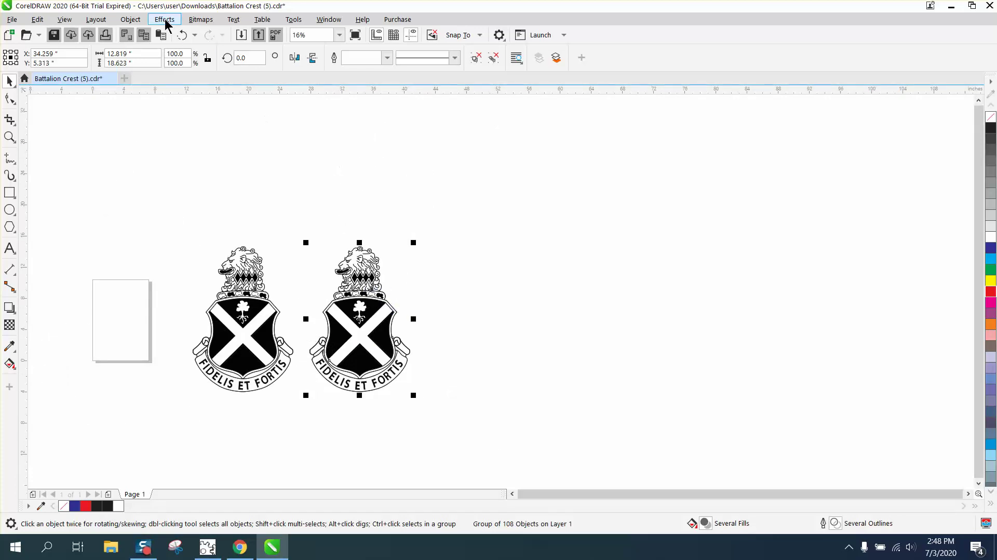
{"action": "left_click", "coordinate": [130, 20]}
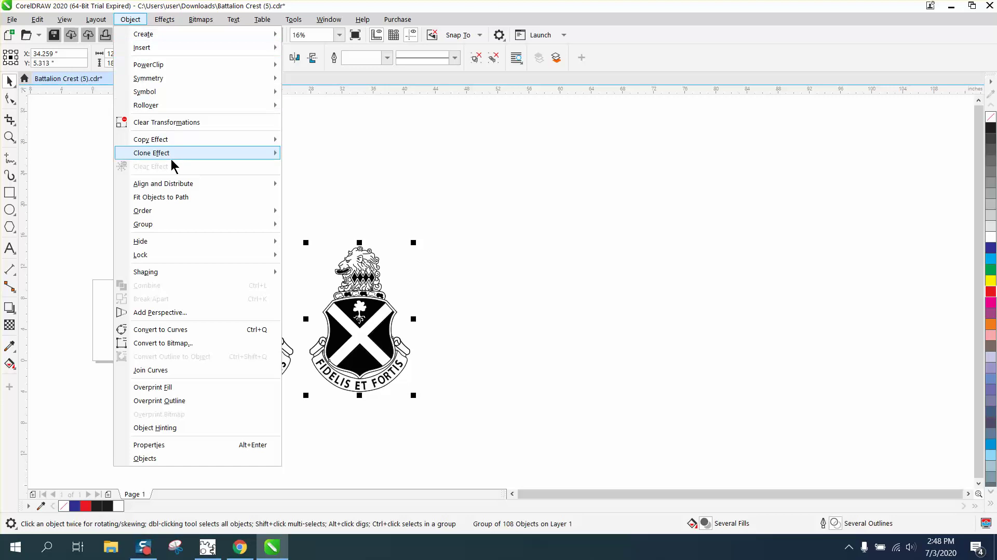
{"action": "left_click", "coordinate": [185, 23]}
{"action": "left_click", "coordinate": [178, 21]}
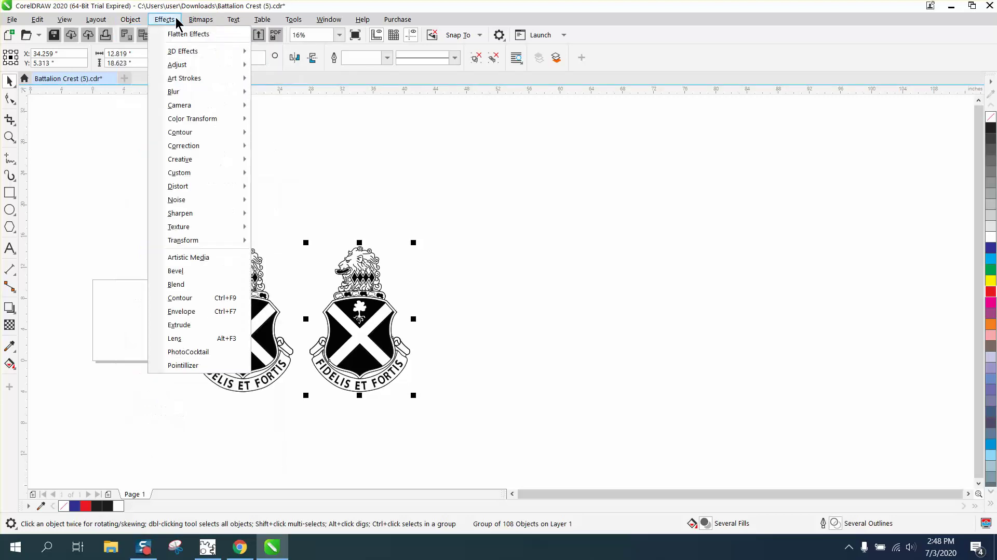
{"action": "mouse_move", "coordinate": [200, 20]}
{"action": "left_click", "coordinate": [221, 34]}
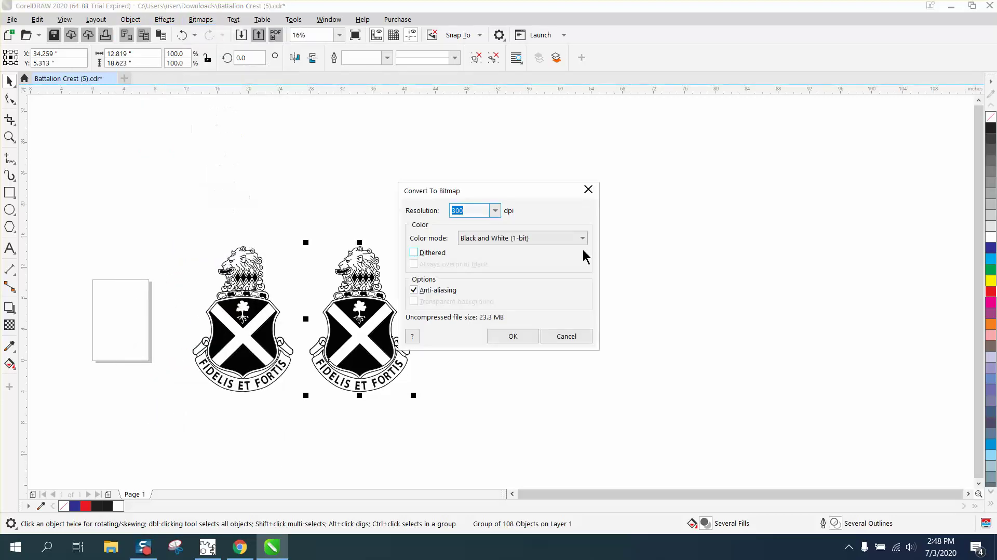
{"action": "left_click", "coordinate": [512, 338]}
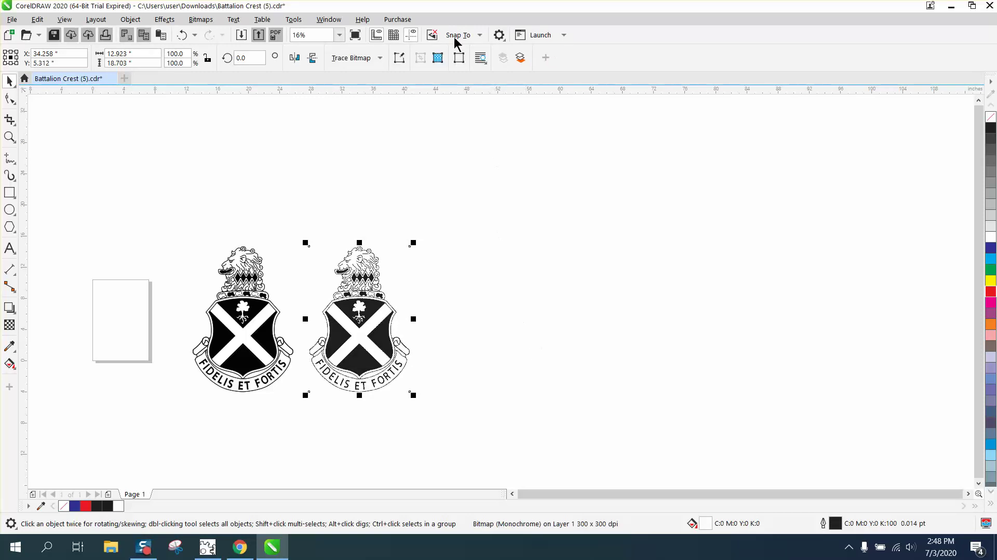
{"action": "left_click", "coordinate": [364, 58]}
{"action": "mouse_move", "coordinate": [374, 92]}
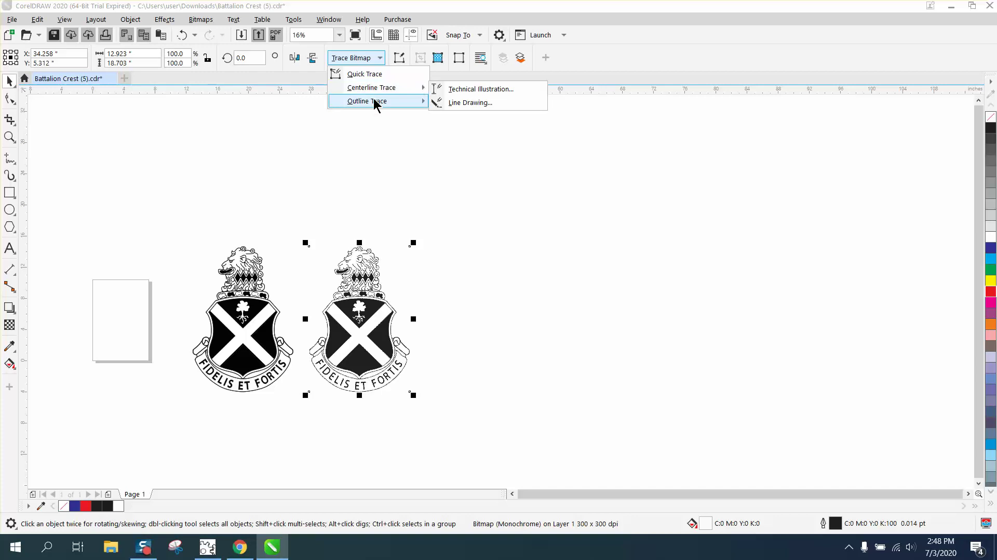
- Outline-trace the bitmap with the Clipart preset and accept the PowerTRACE result
{"action": "left_click", "coordinate": [447, 146]}
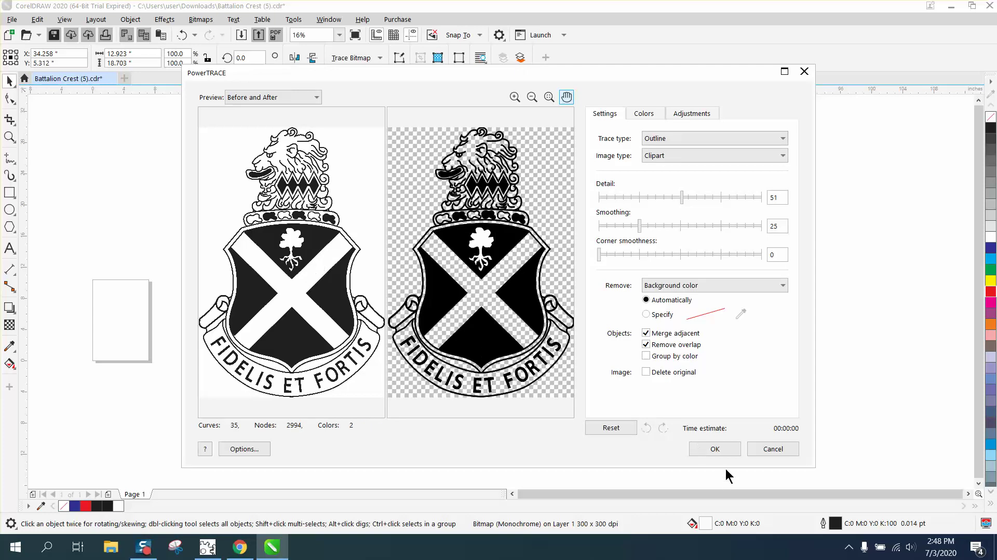
{"action": "left_click", "coordinate": [717, 449]}
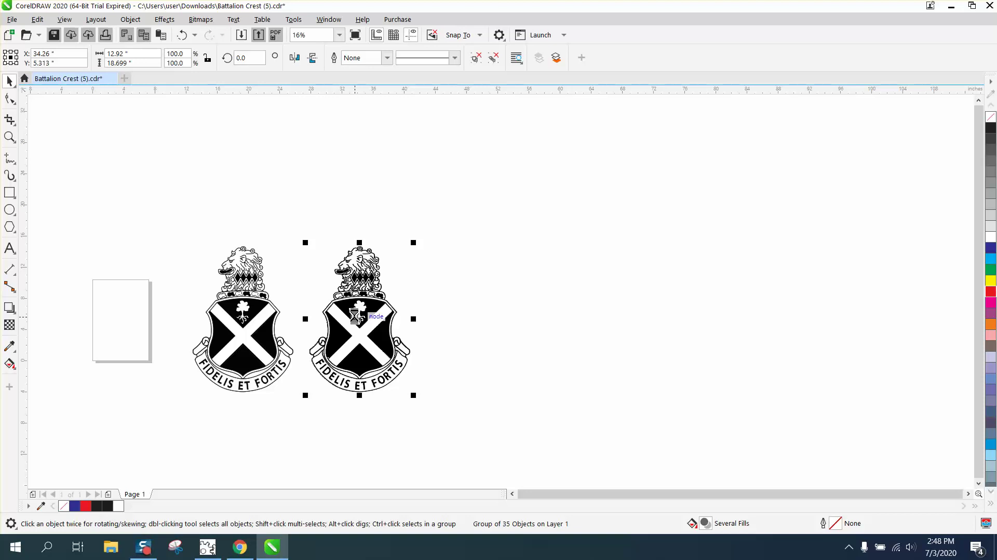
- Shift the traced crest 15 inches right and delete the original bitmap crest
{"action": "key", "text": "shift+Right"}
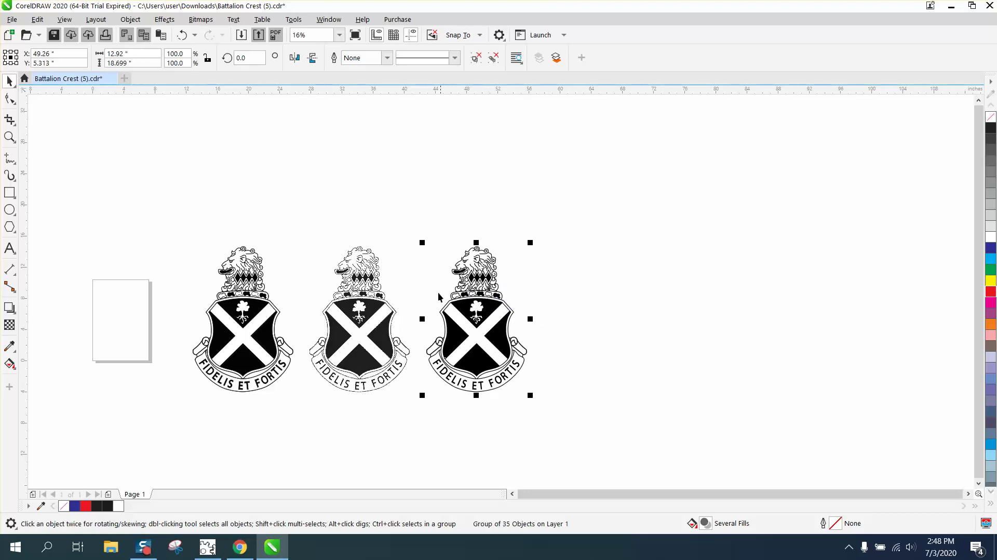
{"action": "left_click_drag", "start_coordinate": [300, 254], "coordinate": [334, 365]}
{"action": "left_click_drag", "start_coordinate": [414, 418], "coordinate": [422, 417]}
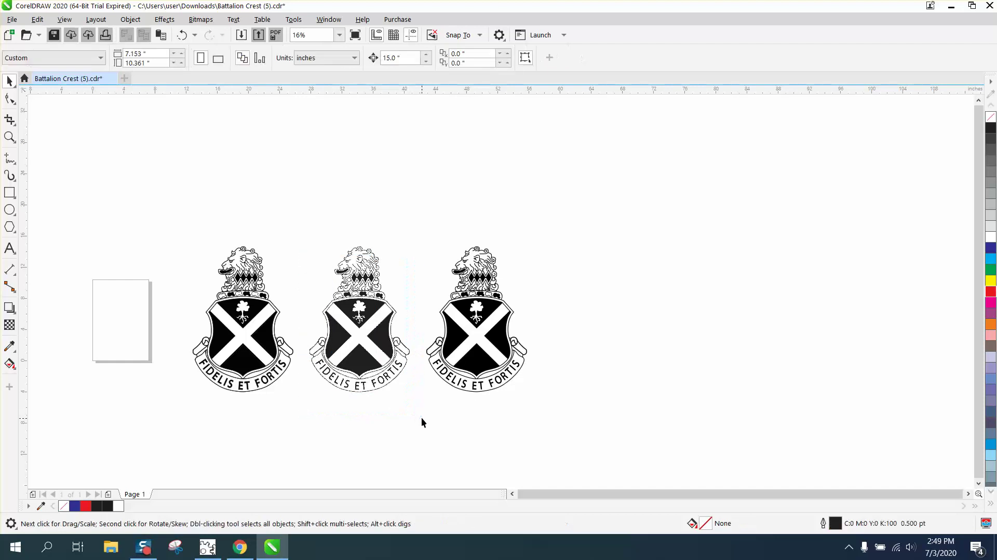
{"action": "left_click", "coordinate": [385, 312]}
{"action": "key", "text": "Delete"}
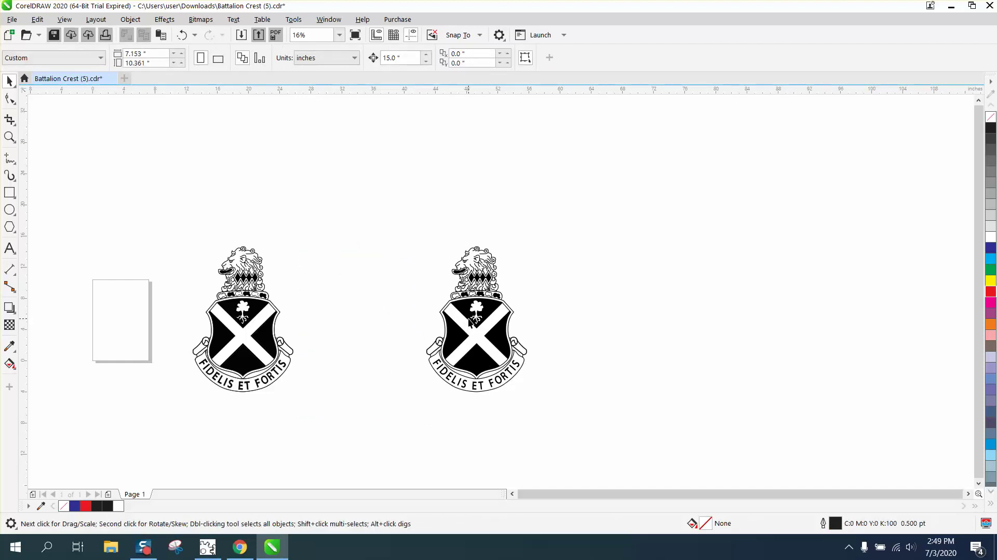
- Move the traced crest 15 inches left to X 34.26 beside the original
{"action": "left_click", "coordinate": [470, 323]}
{"action": "key", "text": "Left"}
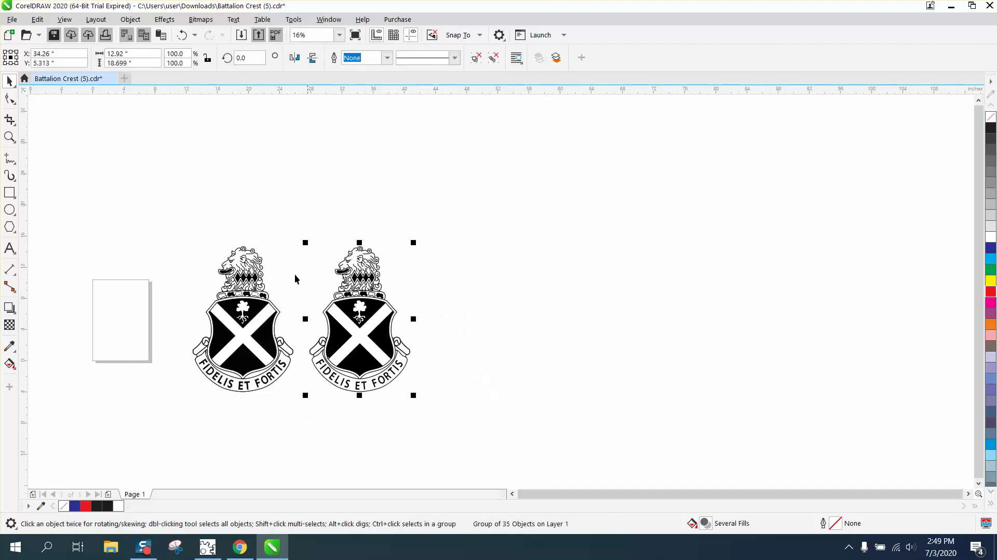
{"action": "key", "text": "z"}
{"action": "left_click_drag", "start_coordinate": [207, 244], "coordinate": [398, 339]}
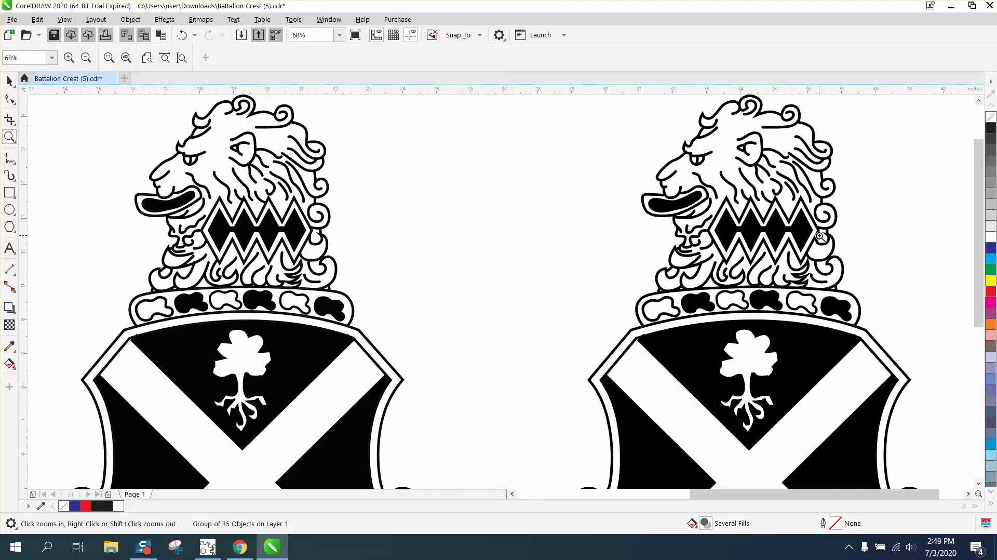
{"action": "left_click_drag", "start_coordinate": [822, 247], "coordinate": [879, 300]}
{"action": "scroll", "coordinate": [592, 264], "scroll_direction": "down", "scroll_amount": 8}
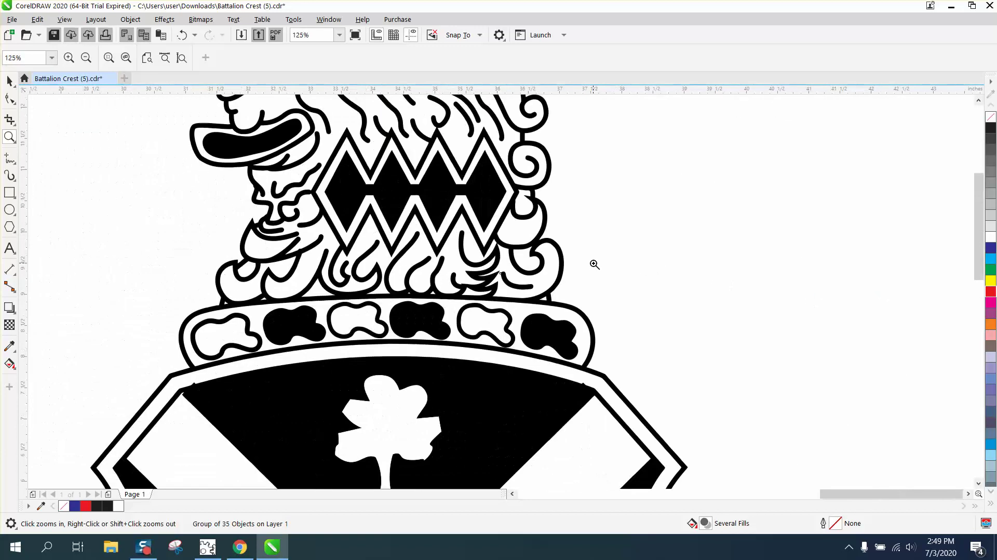
{"action": "scroll", "coordinate": [116, 271], "scroll_direction": "up", "scroll_amount": 8}
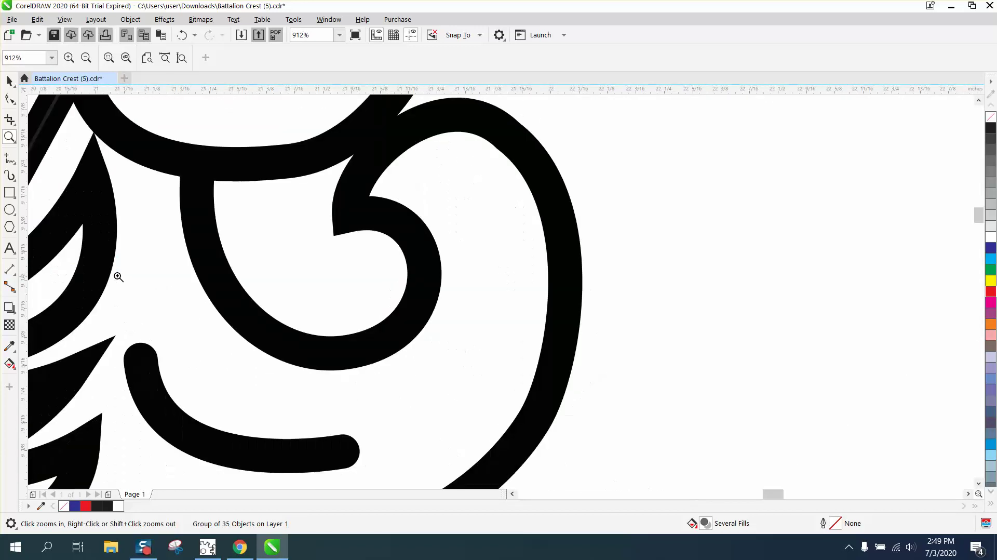
{"action": "scroll", "coordinate": [116, 271], "scroll_direction": "down", "scroll_amount": 5}
{"action": "scroll", "coordinate": [228, 258], "scroll_direction": "down", "scroll_amount": 3}
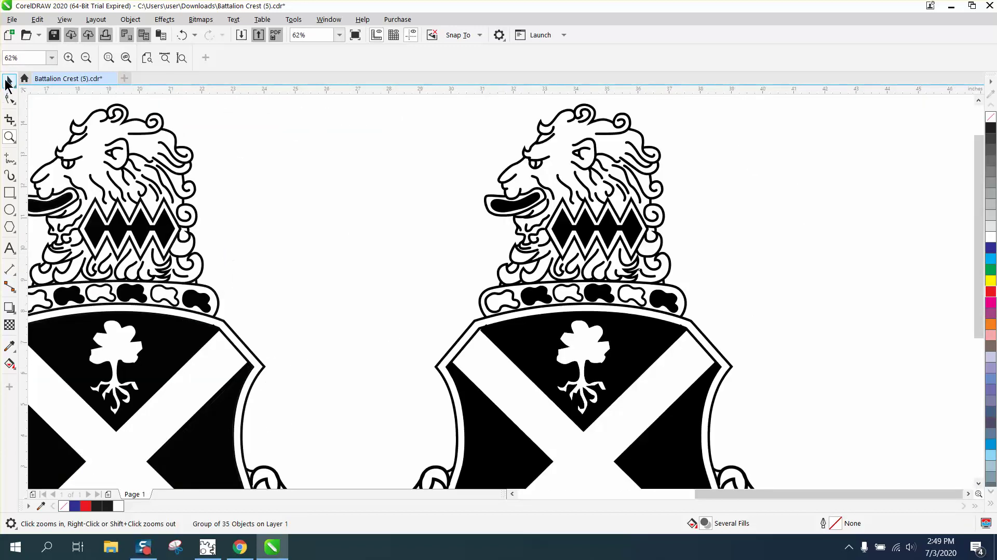
{"action": "left_click", "coordinate": [9, 81]}
{"action": "scroll", "coordinate": [370, 243], "scroll_direction": "down", "scroll_amount": 1}
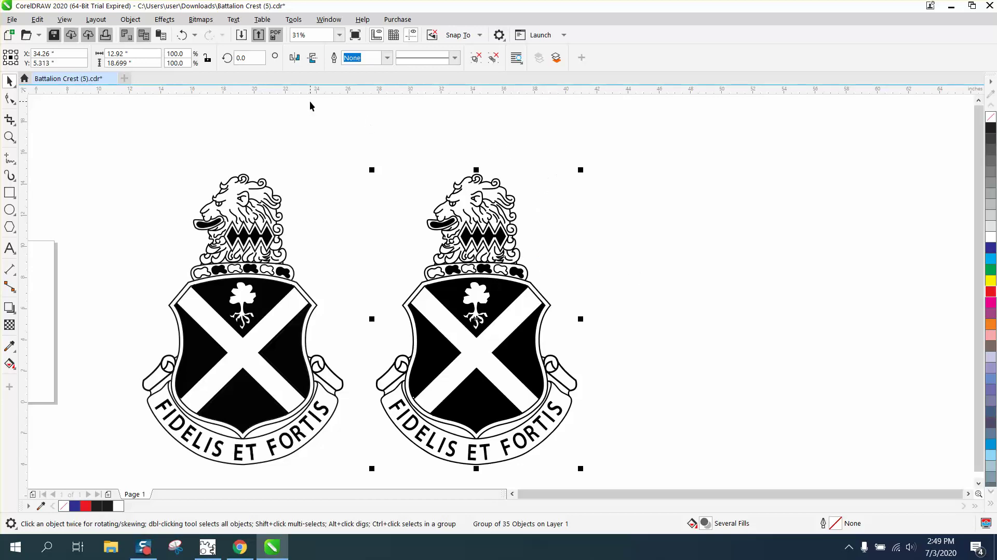
- Ungroup the traced crest into separate objects
{"action": "left_click", "coordinate": [130, 20]}
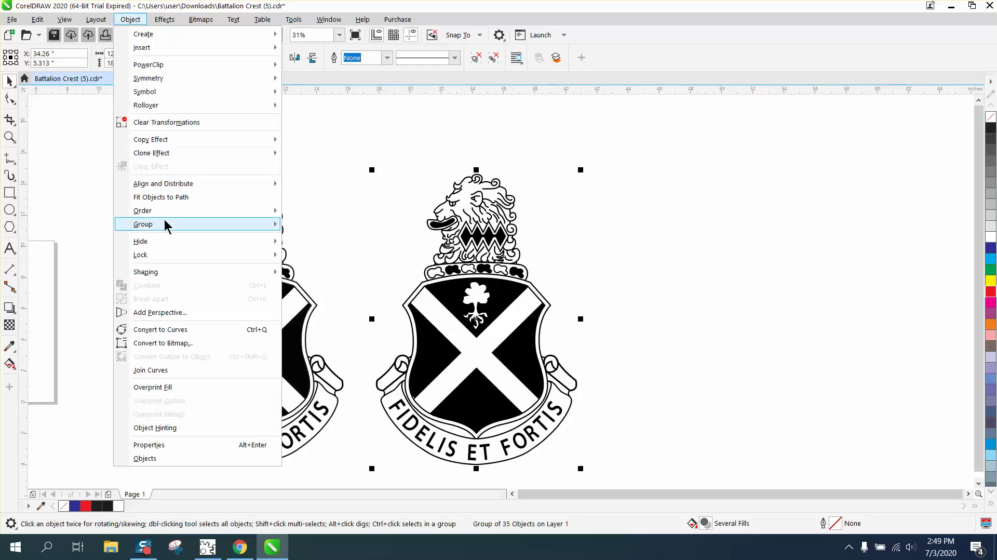
{"action": "mouse_move", "coordinate": [165, 225]}
{"action": "left_click", "coordinate": [298, 237]}
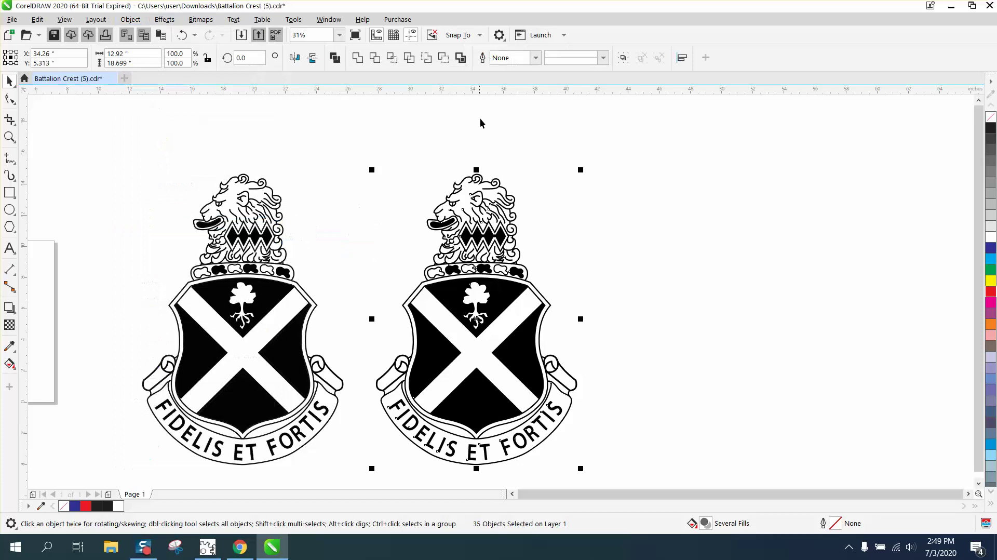
- Create a boundary curve around the crest pieces and move it 15 inches right to X 49.26
{"action": "left_click", "coordinate": [460, 57]}
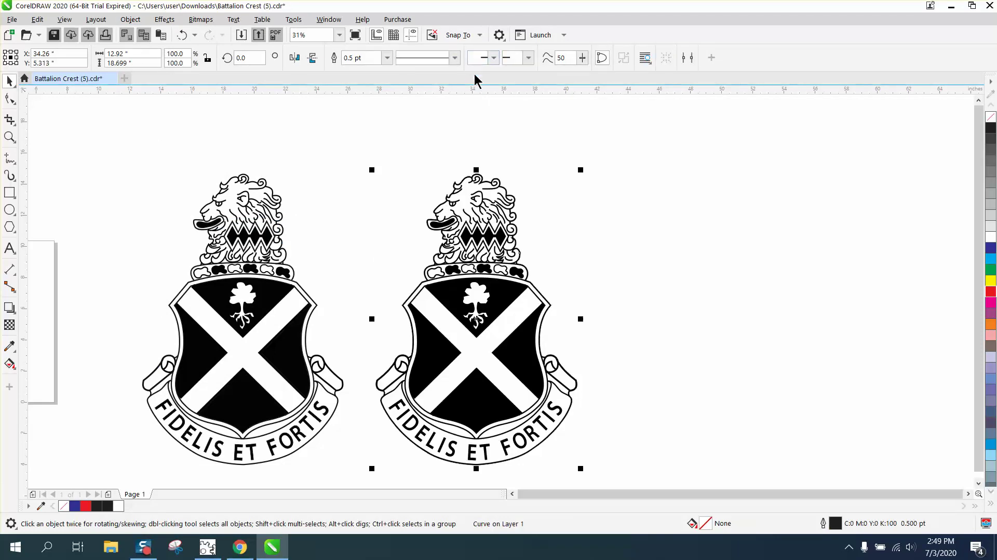
{"action": "key", "text": "shift+Right"}
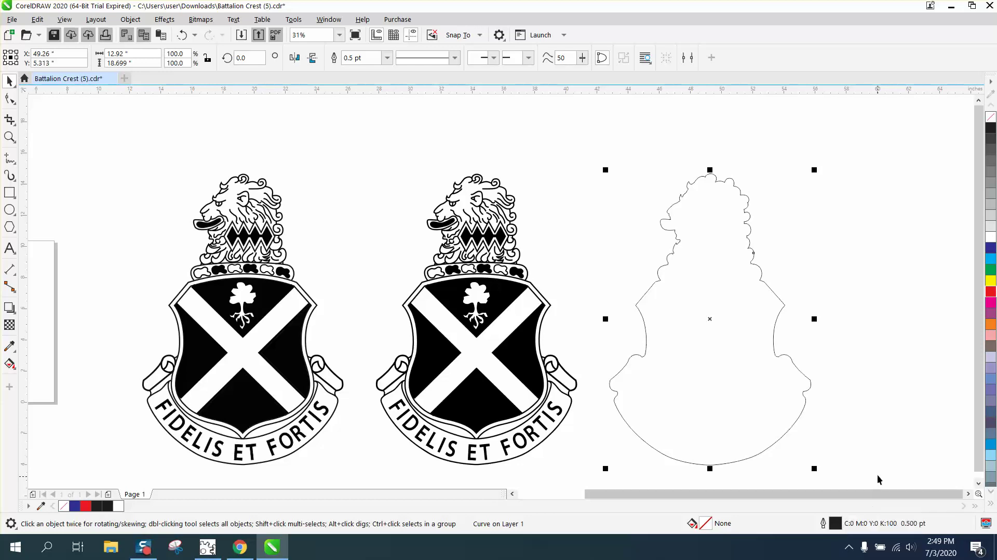
{"action": "double_click", "coordinate": [835, 523]}
- Give the boundary outline a red palette colour and Hairline width in Outline Pen
{"action": "left_click", "coordinate": [420, 211]}
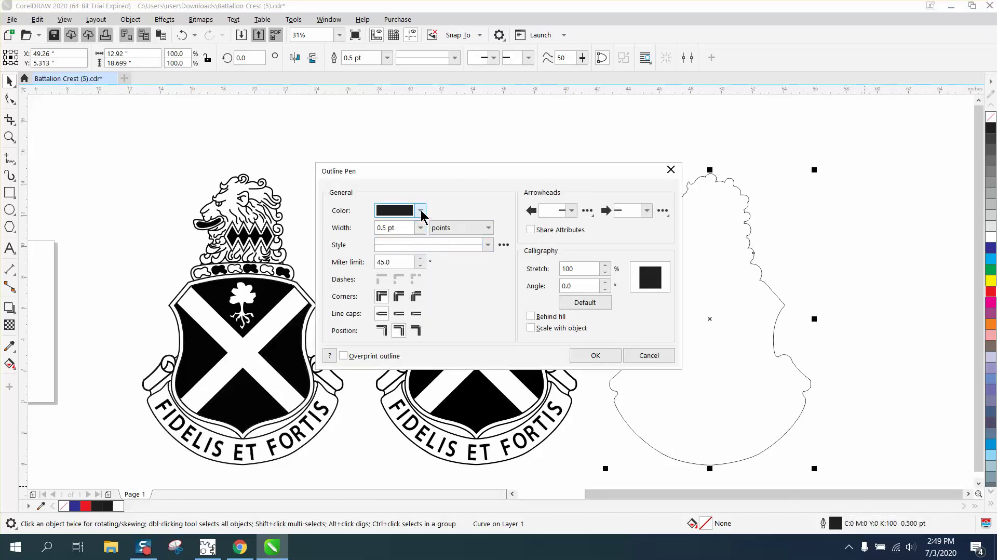
{"action": "left_click", "coordinate": [492, 257]}
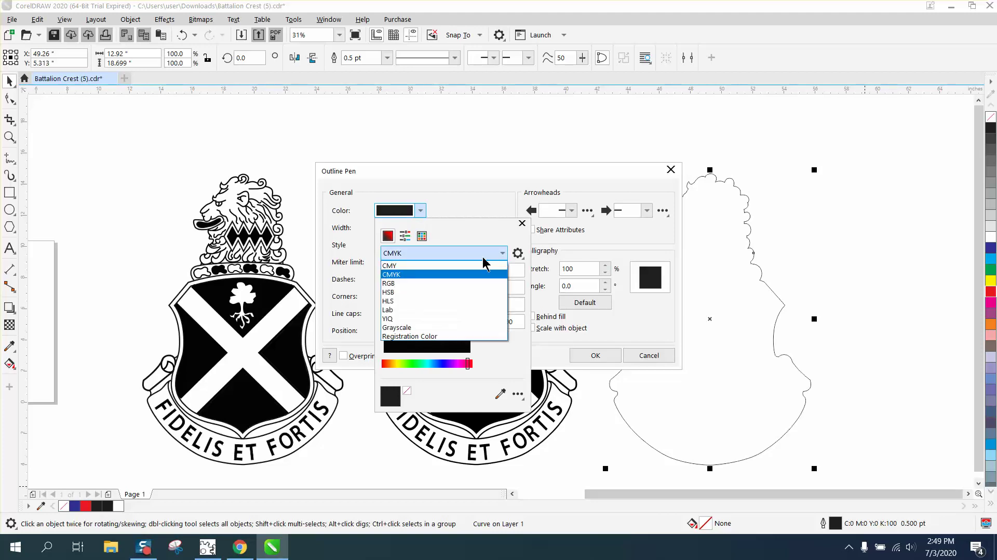
{"action": "left_click", "coordinate": [395, 283]}
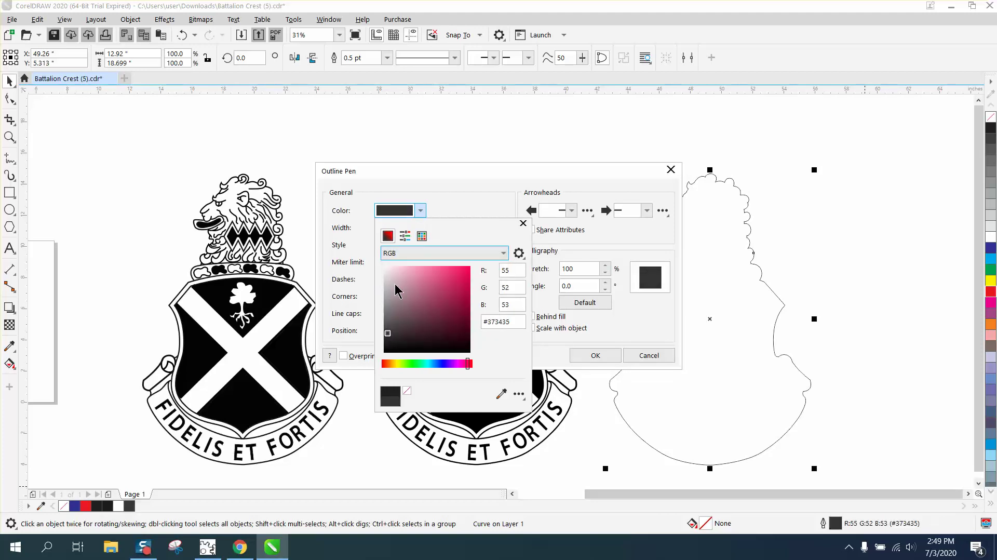
{"action": "left_click", "coordinate": [422, 236]}
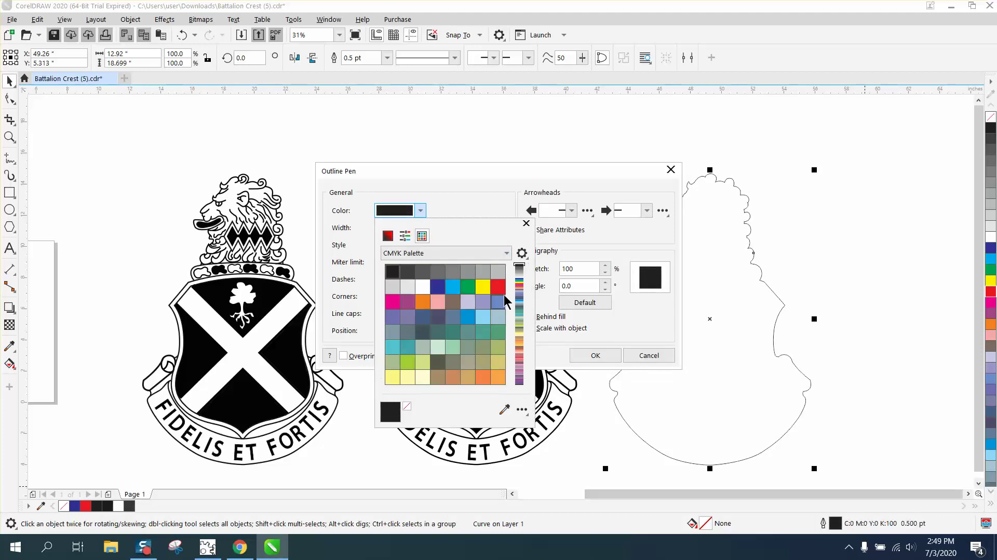
{"action": "left_click", "coordinate": [498, 286]}
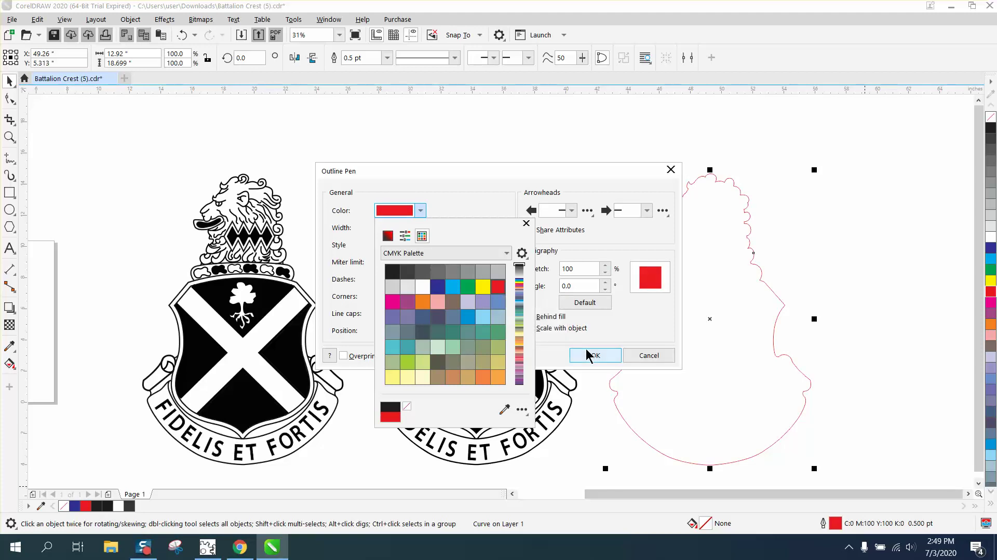
{"action": "left_click", "coordinate": [589, 354]}
{"action": "left_click", "coordinate": [420, 228]}
{"action": "left_click", "coordinate": [400, 238]}
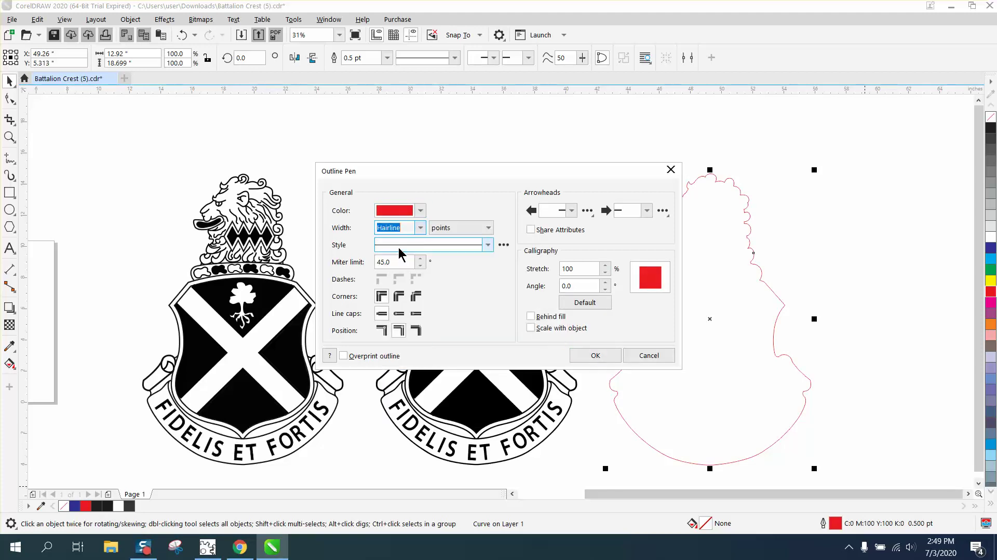
{"action": "left_click", "coordinate": [595, 355]}
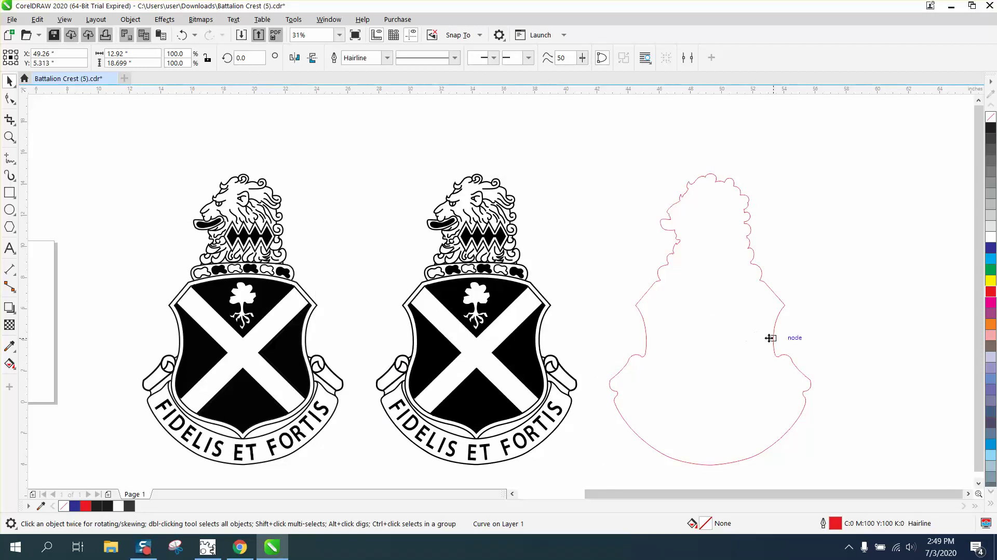
- Shift the red hairline boundary 30 inches left onto the left crest and delete the traced copy
{"action": "left_click", "coordinate": [791, 357]}
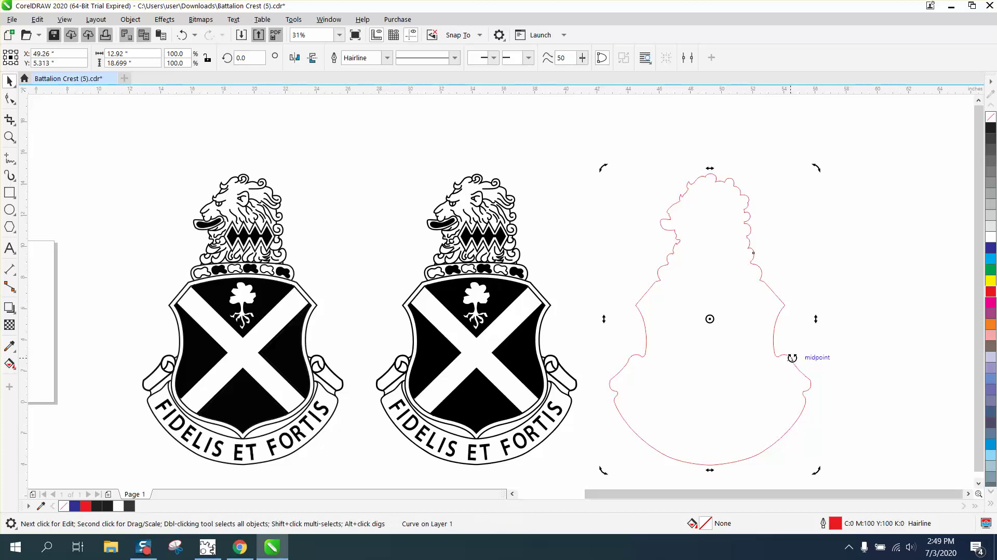
{"action": "key", "text": "ctrl+z"}
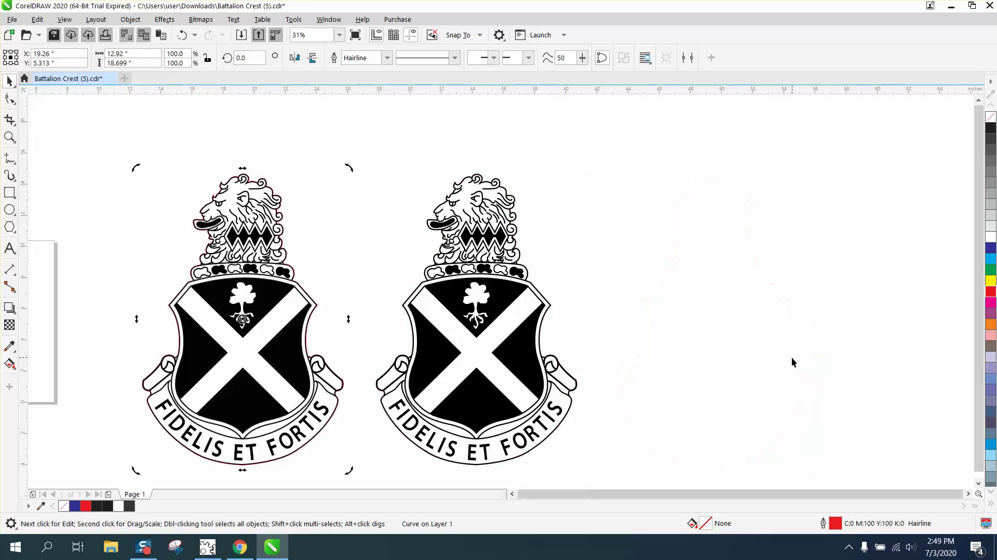
{"action": "left_click_drag", "start_coordinate": [367, 149], "coordinate": [611, 440]}
{"action": "left_click_drag", "start_coordinate": [671, 472], "coordinate": [673, 471]}
{"action": "key", "text": "Delete"}
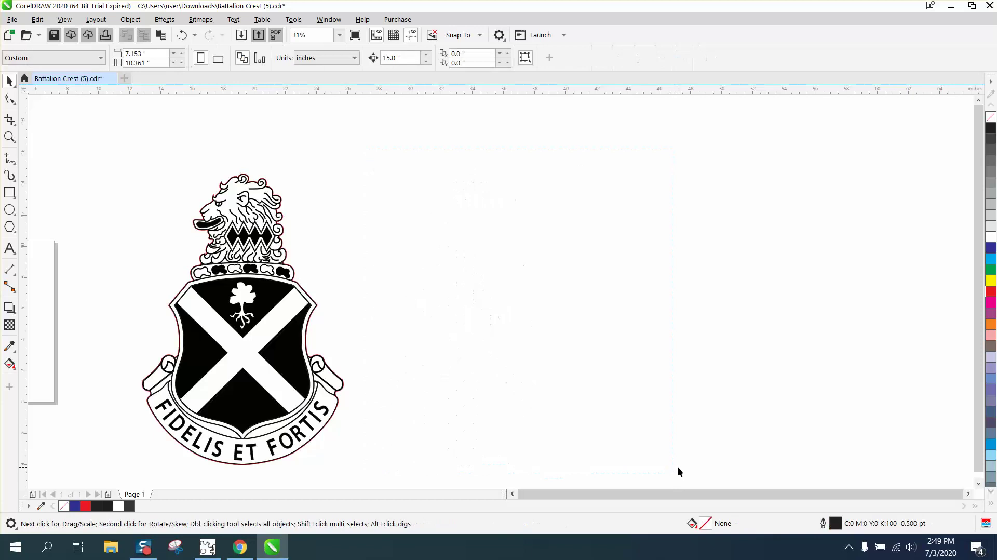
- Nudge the remaining crest back inside the red outline and zoom in on the finished artwork
{"action": "left_click", "coordinate": [305, 308]}
{"action": "key", "text": "Right"}
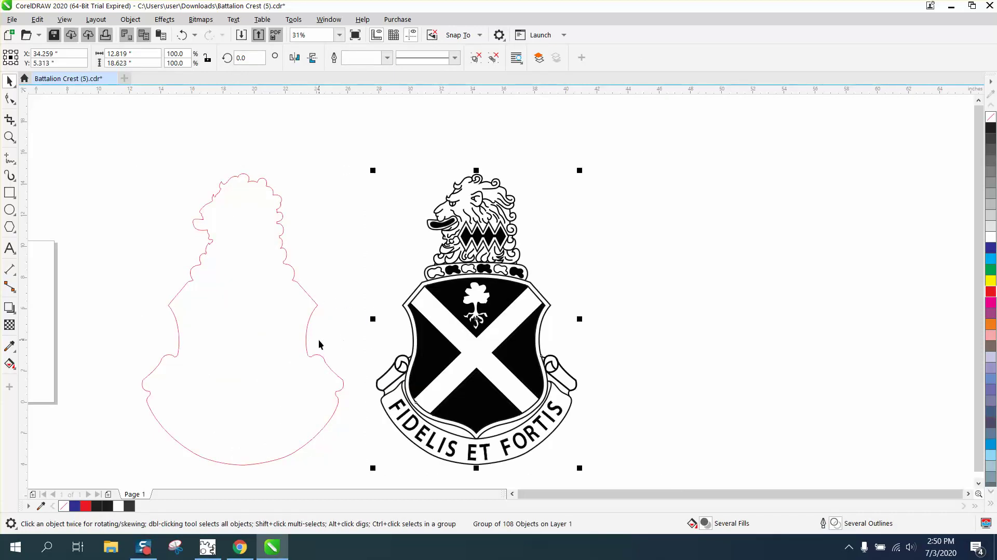
{"action": "key", "text": "Left"}
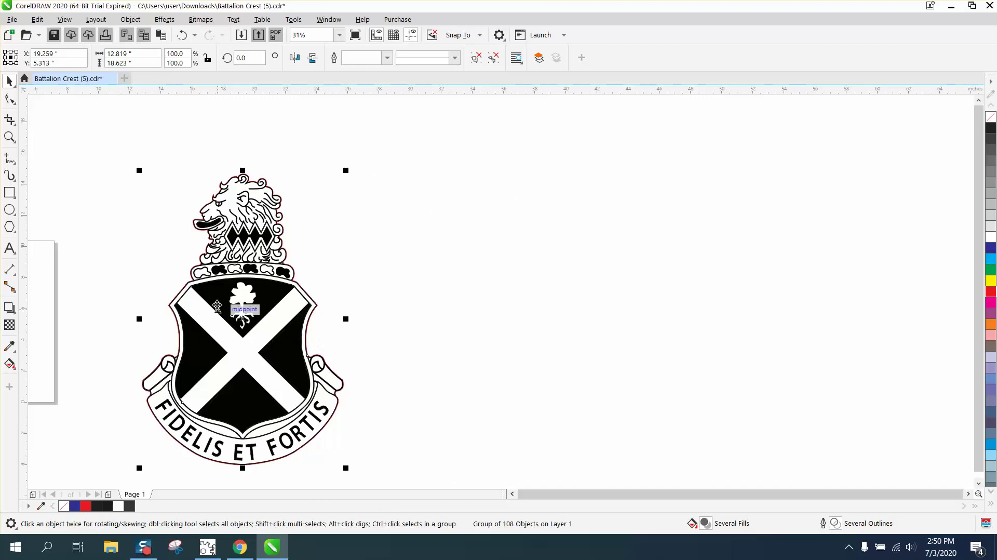
{"action": "left_click", "coordinate": [11, 137]}
{"action": "left_click_drag", "start_coordinate": [99, 161], "coordinate": [446, 474]}
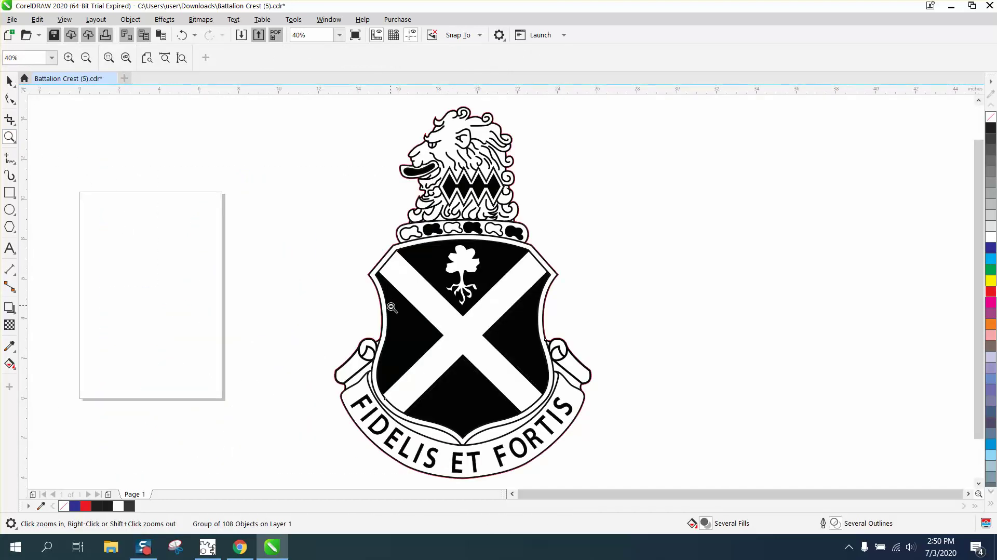